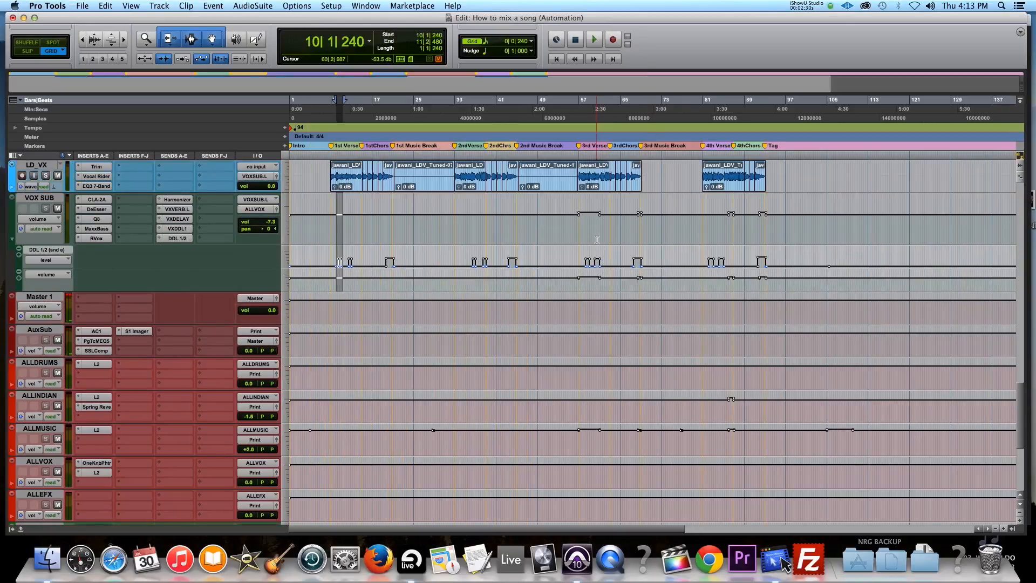
Delete the volume automation on the VOX SUB track from just before the 3rd Verse marker to just past bar 61.
scroll(597, 240, up, 2)
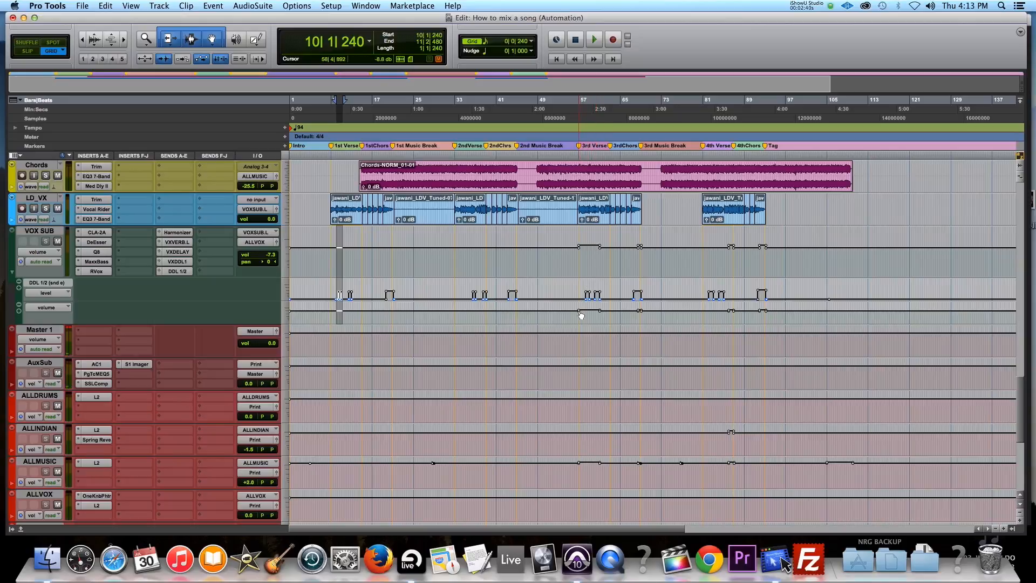
key(super+bracketright)
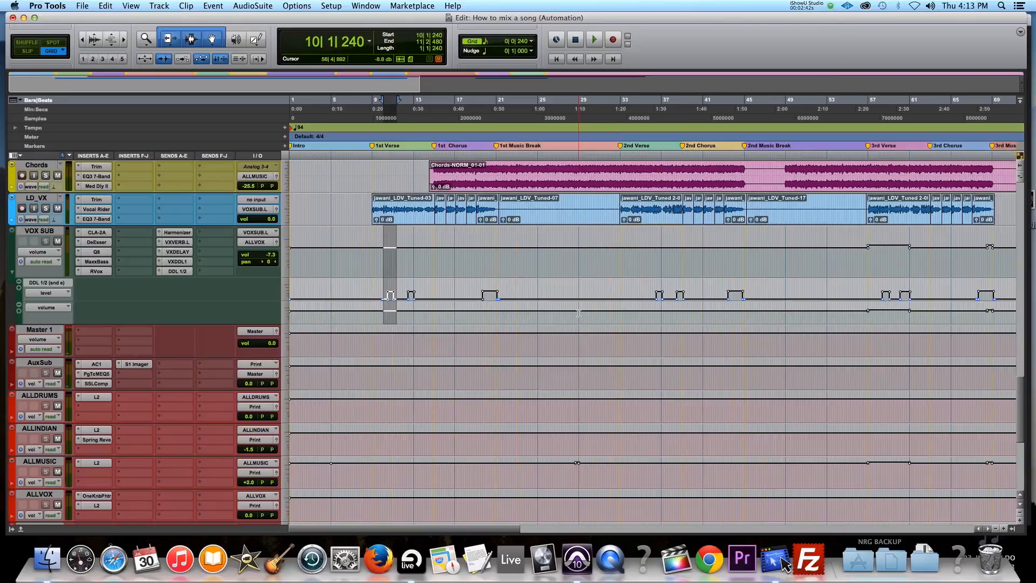
click(865, 314)
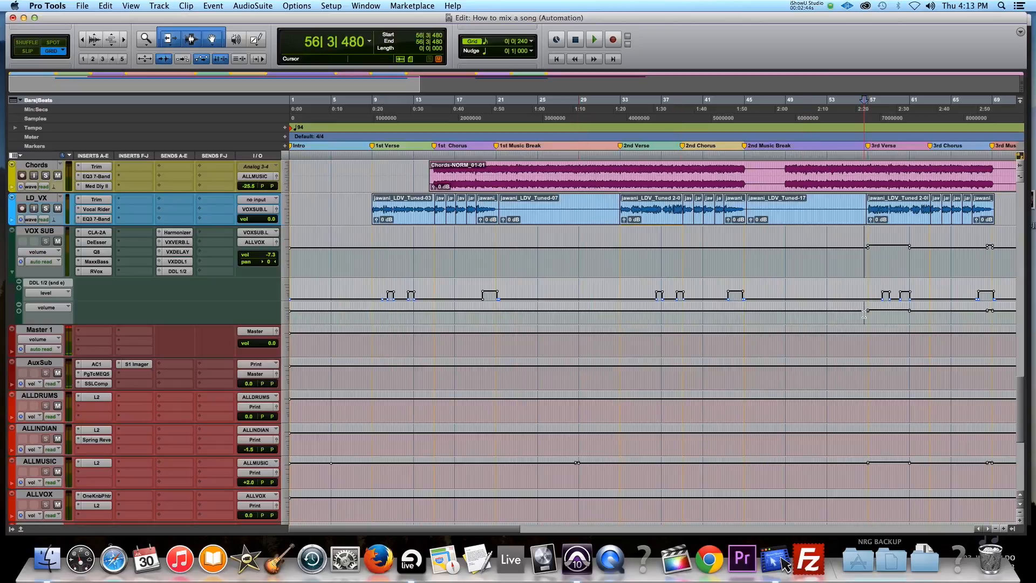
key(super+bracketright)
key(super+bracketright)
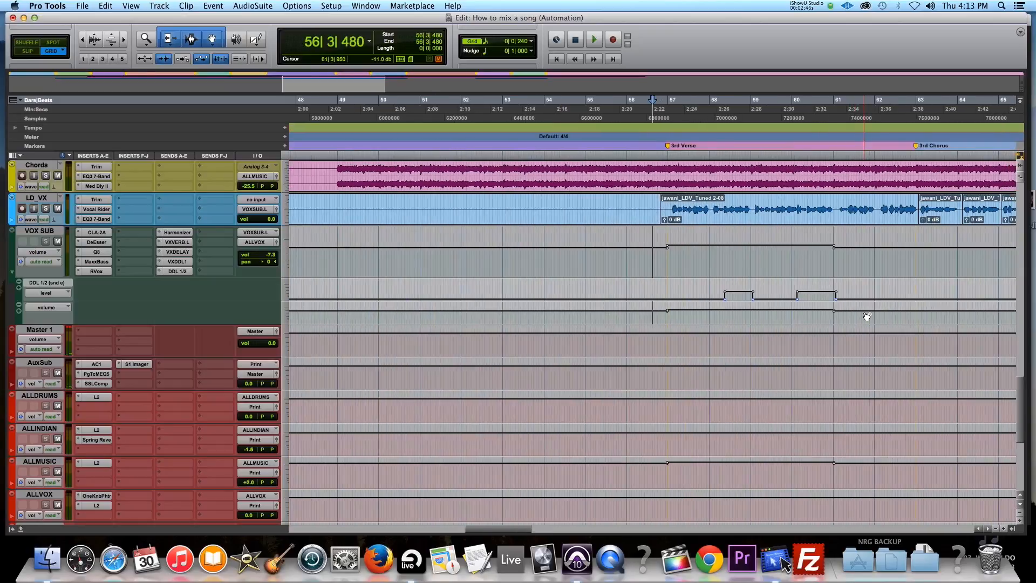
drag(851, 314, 660, 313)
key(Delete)
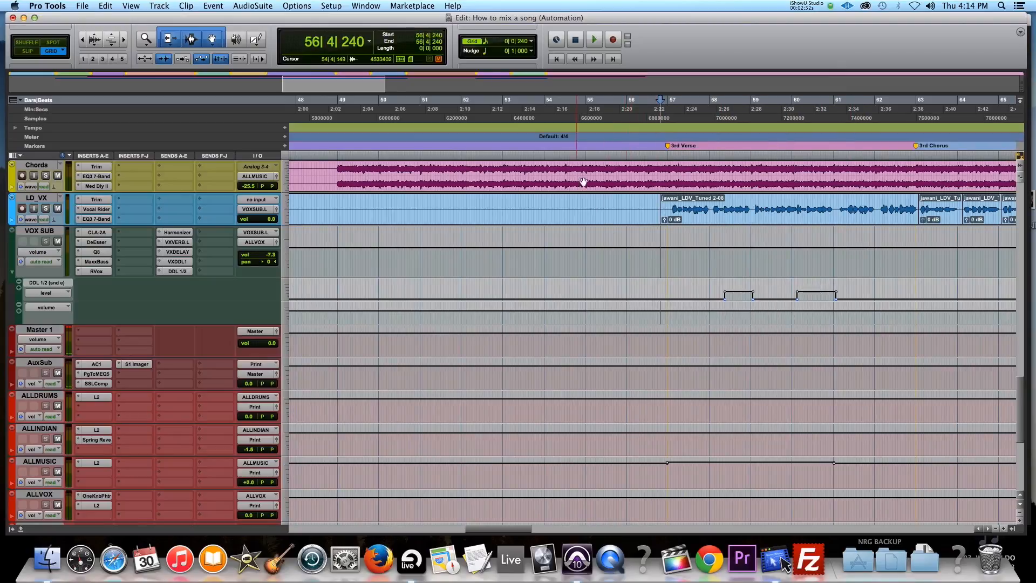
Play from bar 51 into the 3rd Verse without the VOX SUB volume automation, raising the Master 1 fader to +5.3.
click(488, 144)
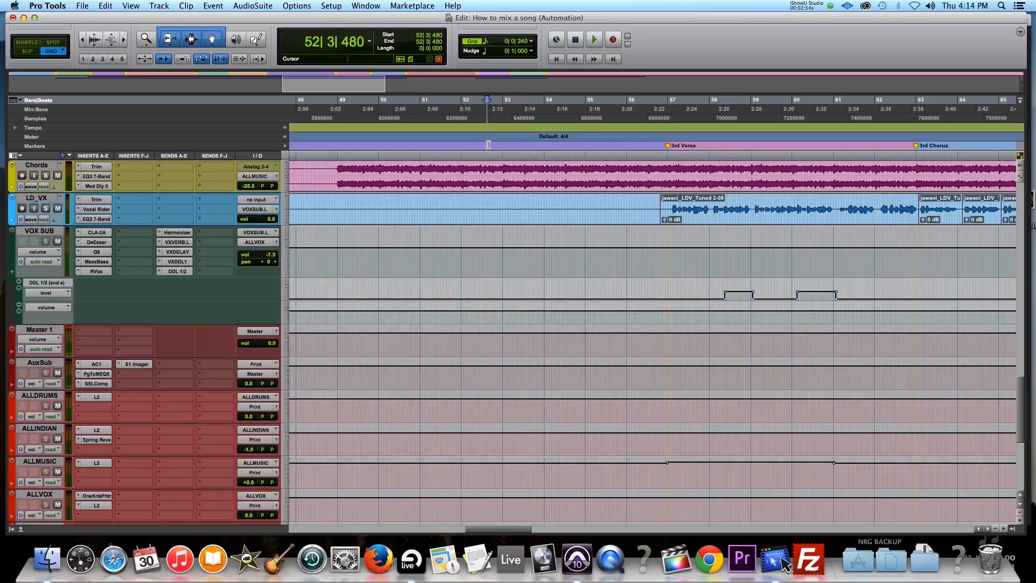
click(432, 141)
key(space)
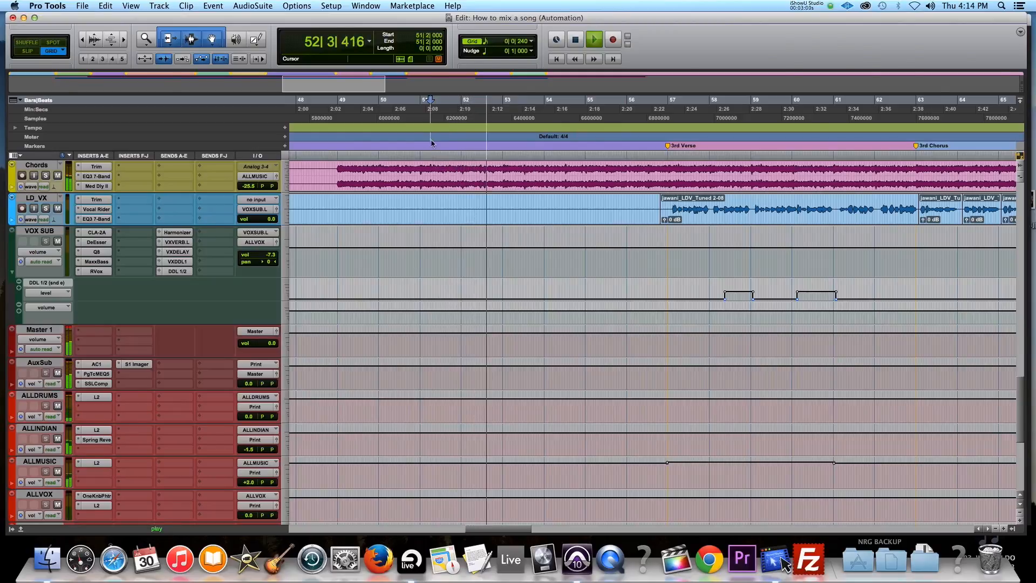
key(super+equal)
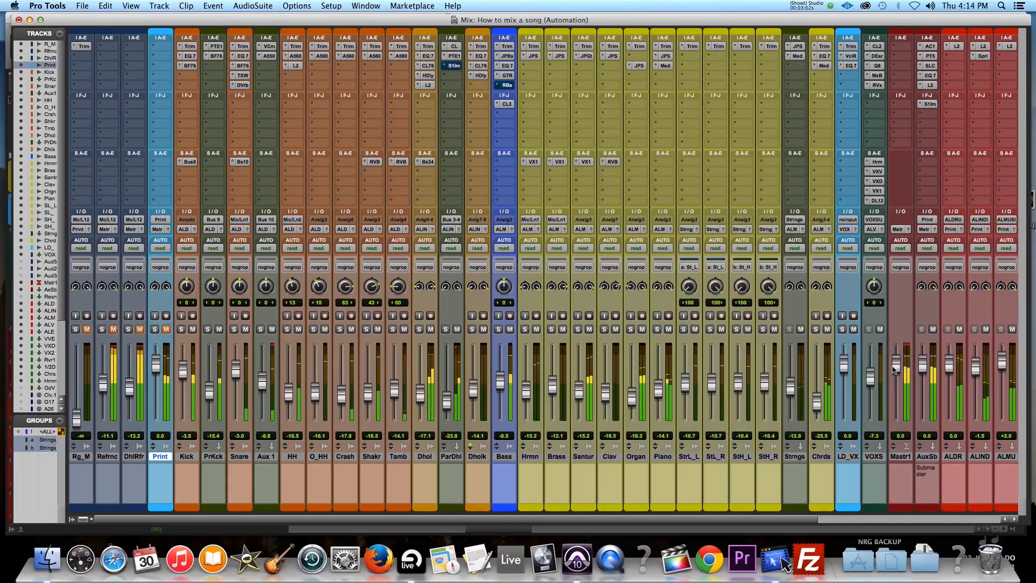
key(super+equal)
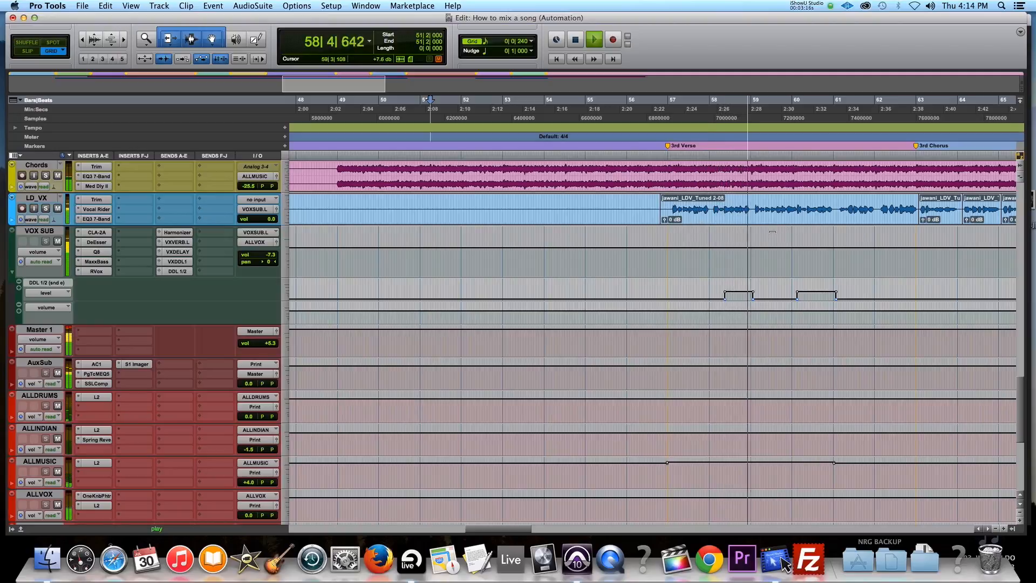
key(space)
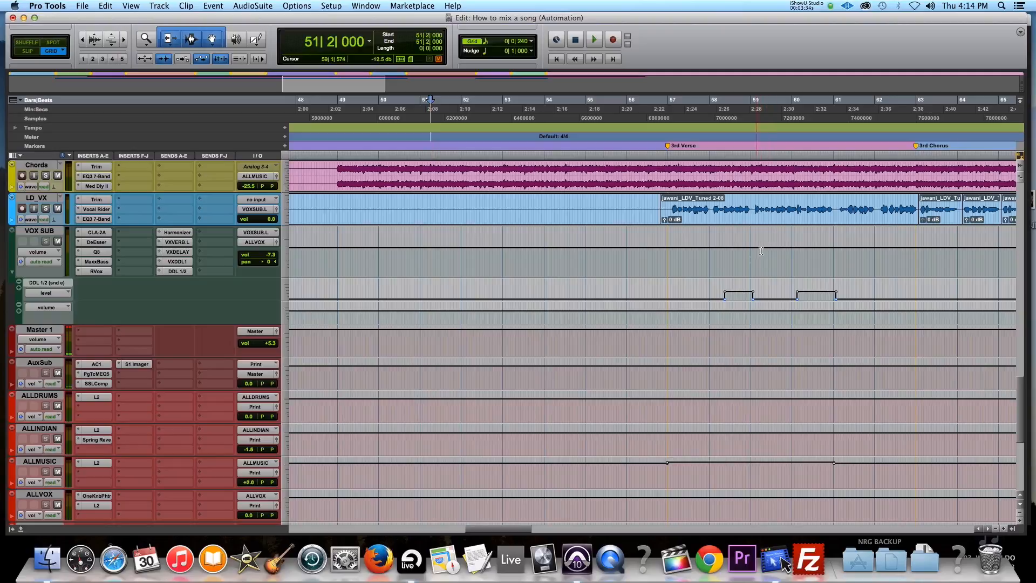
Undo the Master 1 level change and the deletion of the VOX SUB volume automation.
key(super+z)
key(super+z)
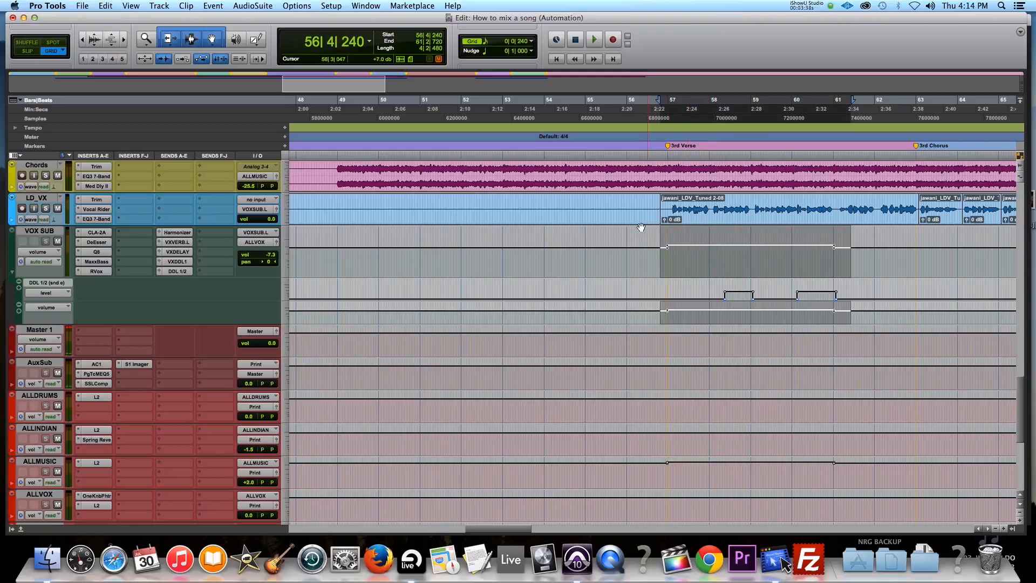
click(439, 148)
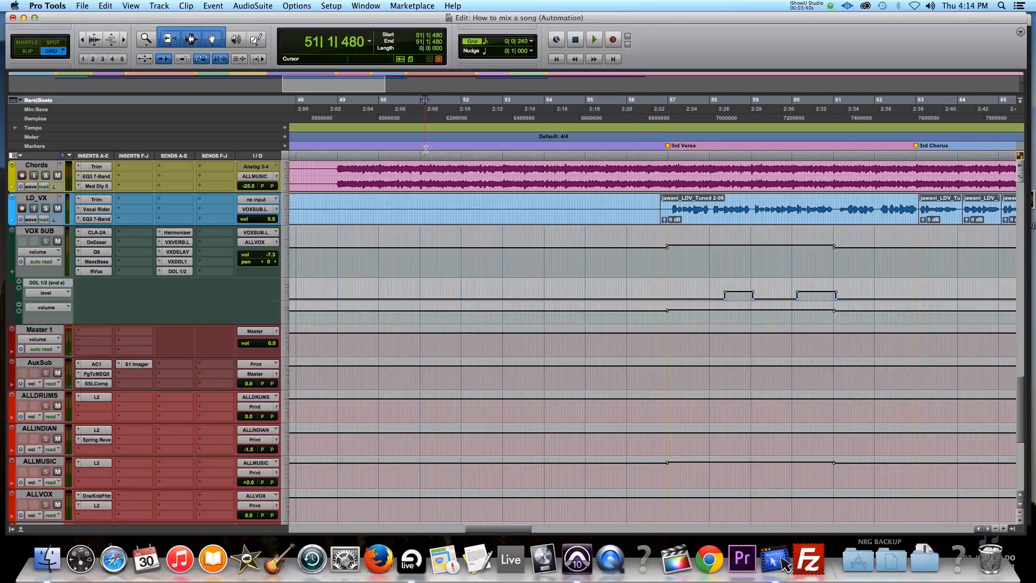
Raise the Master 1 fader to +5.7 in the mixer and return to the timeline.
key(super+equal)
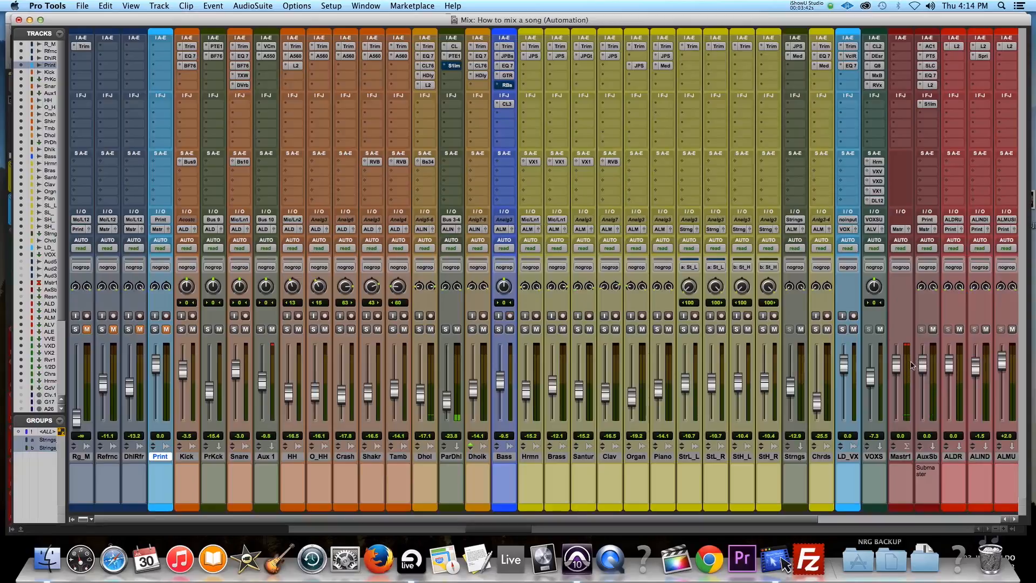
drag(898, 372, 898, 363)
key(super+equal)
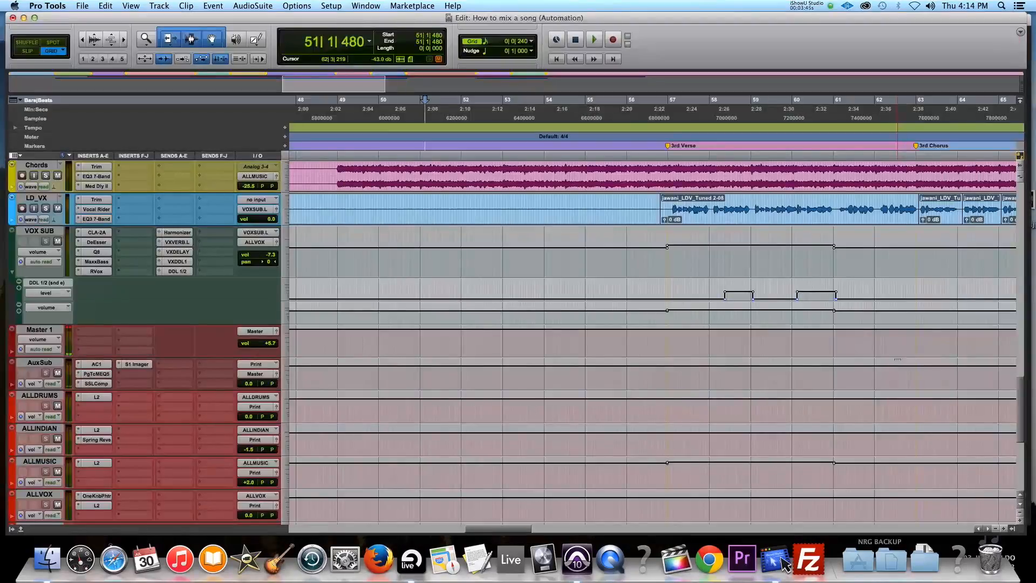
Play from bar 52 into the 3rd Verse to hear the passage with the VOX SUB volume automation in place.
click(463, 146)
key(space)
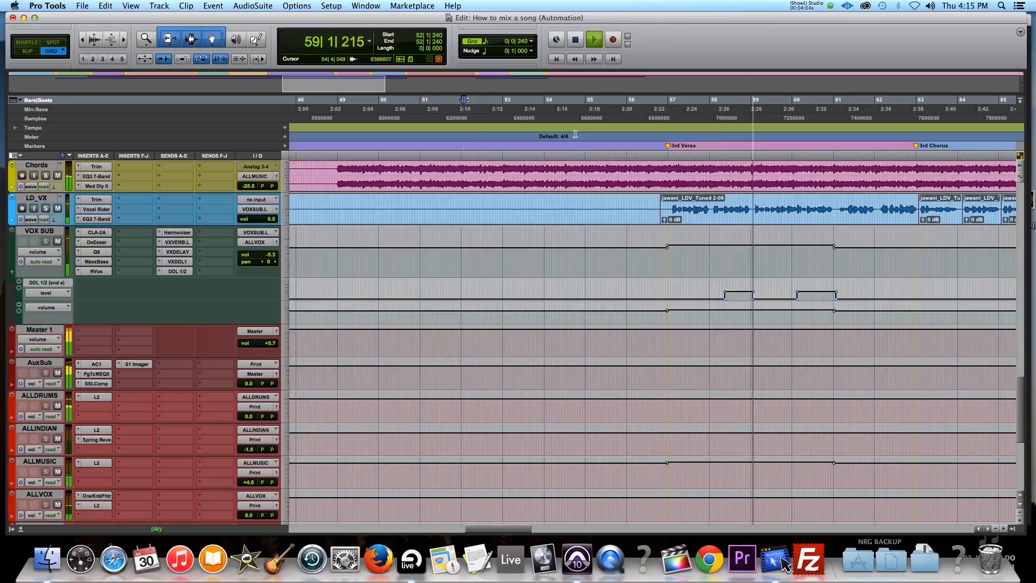
key(space)
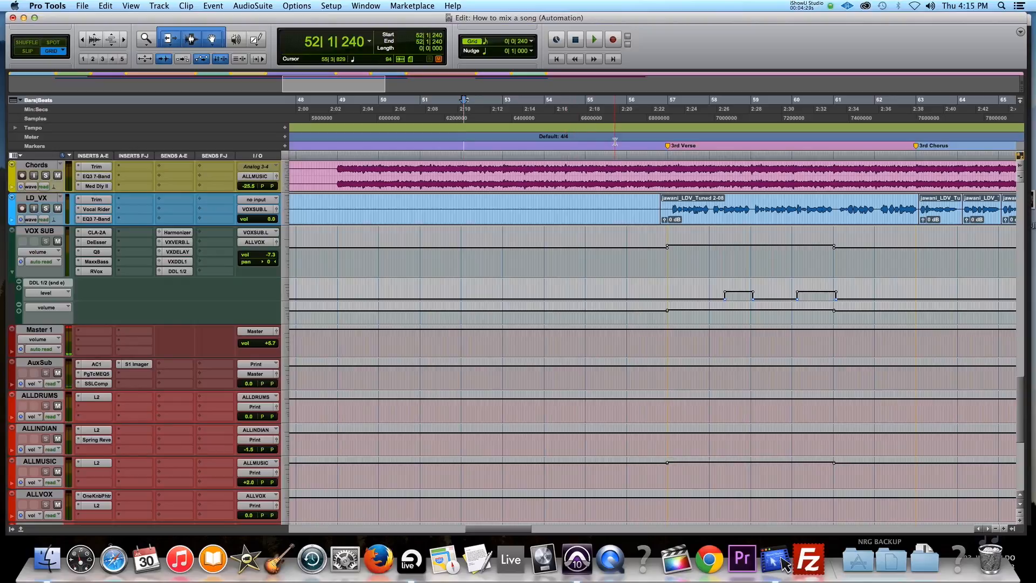
Delete the volume automation on the ALLINDIAN track between bar 86 and the 4th Chorus marker.
key(super+bracketleft)
key(super+bracketleft)
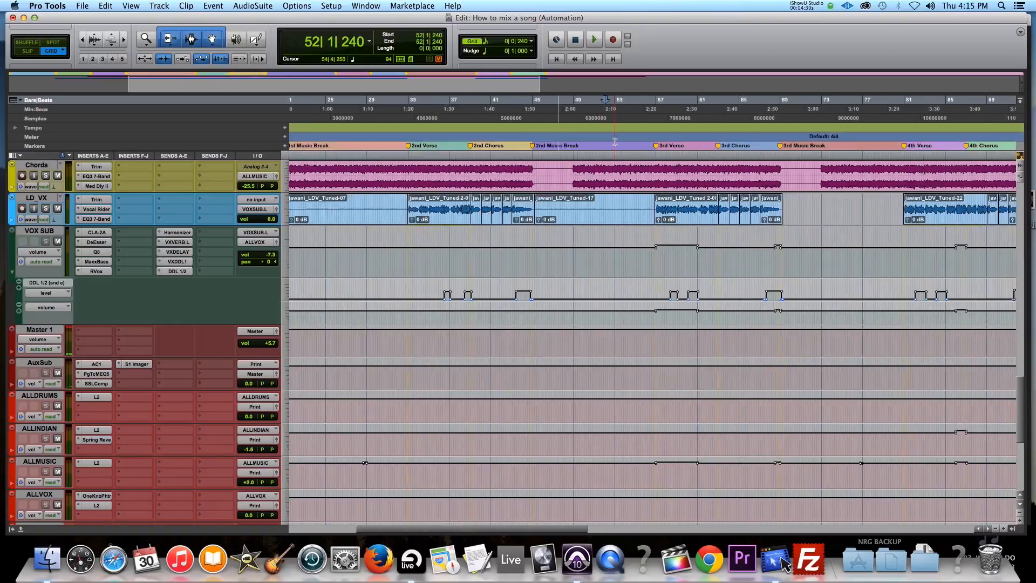
key(super+bracketleft)
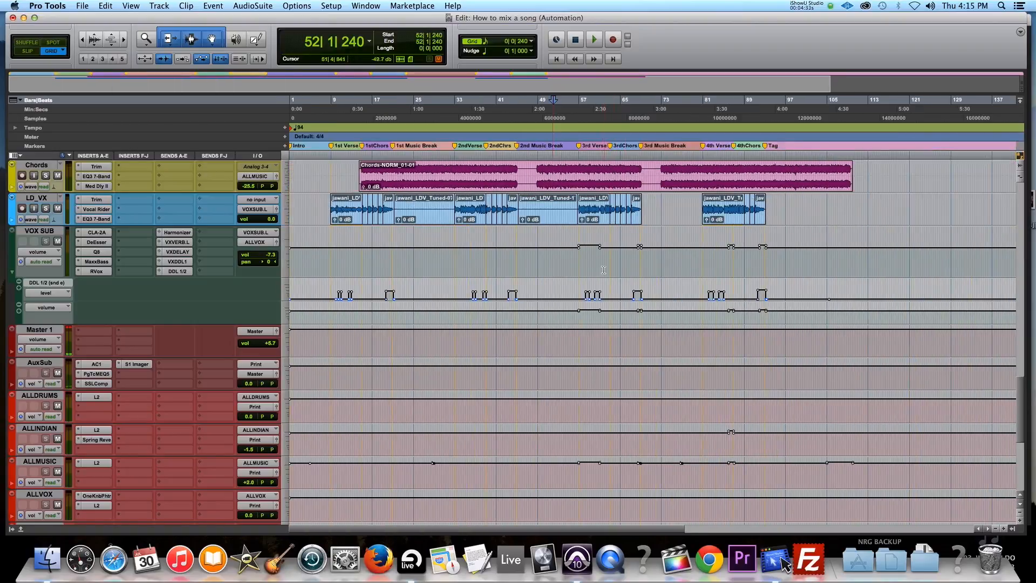
scroll(523, 410, down, 5)
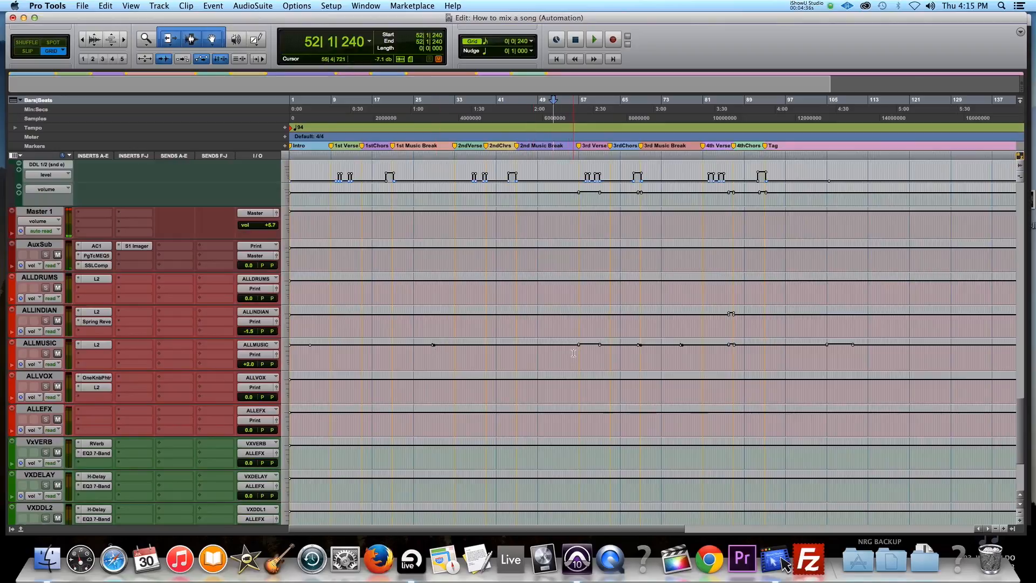
scroll(574, 353, down, 1)
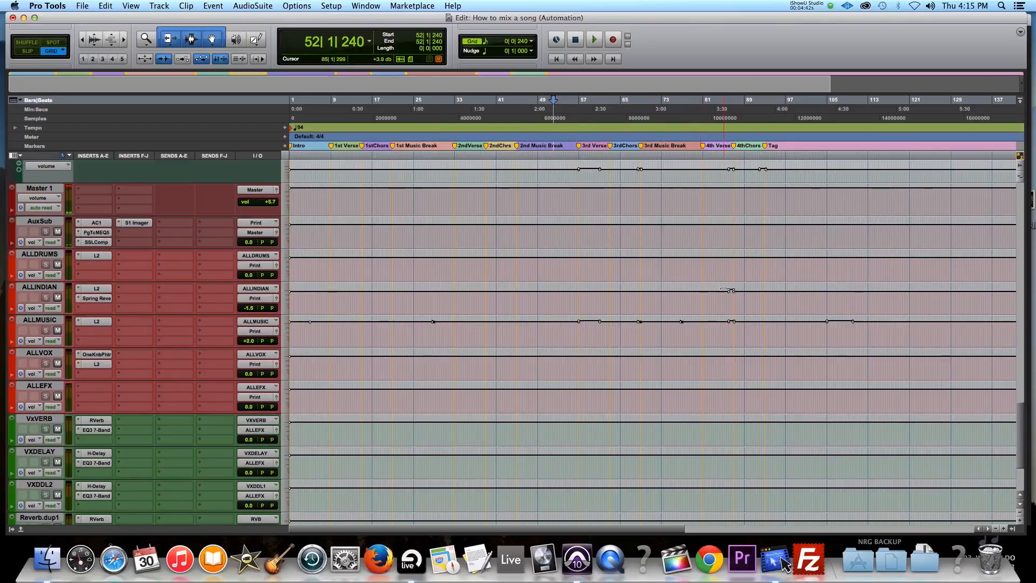
click(727, 300)
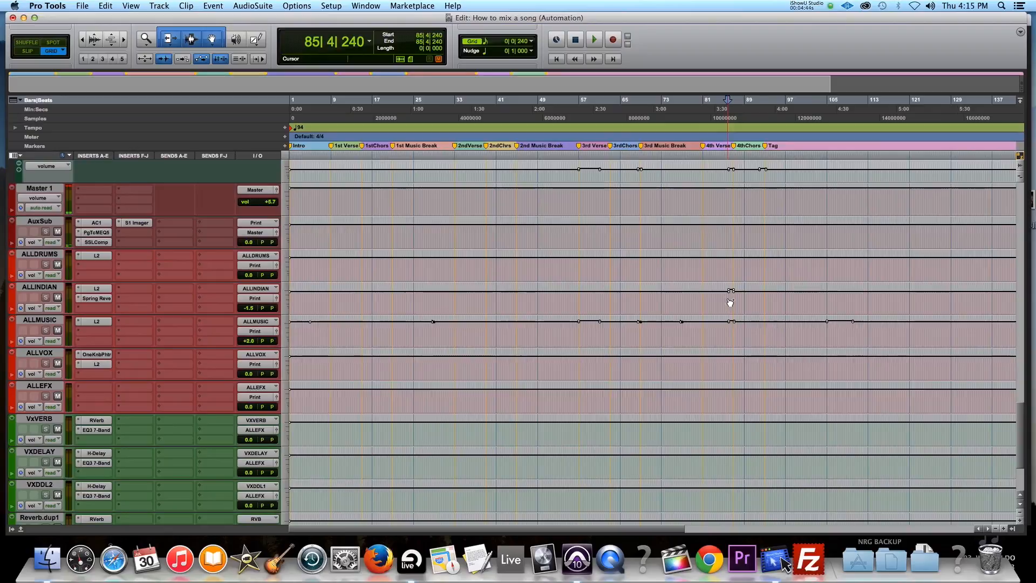
key(super+bracketright)
key(super+bracketright)
key(super+bracketright)
key(super+bracketright)
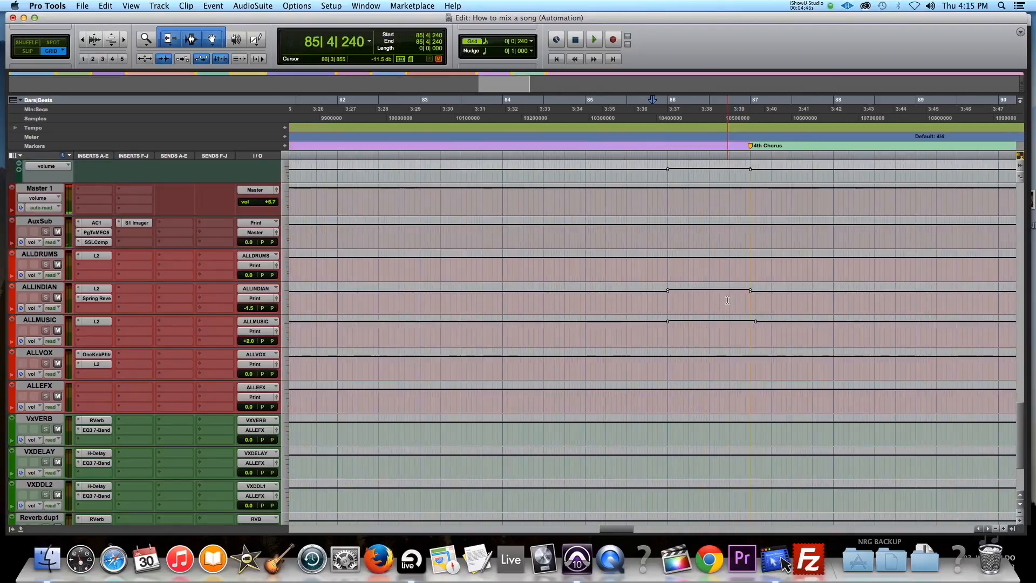
drag(759, 296, 656, 296)
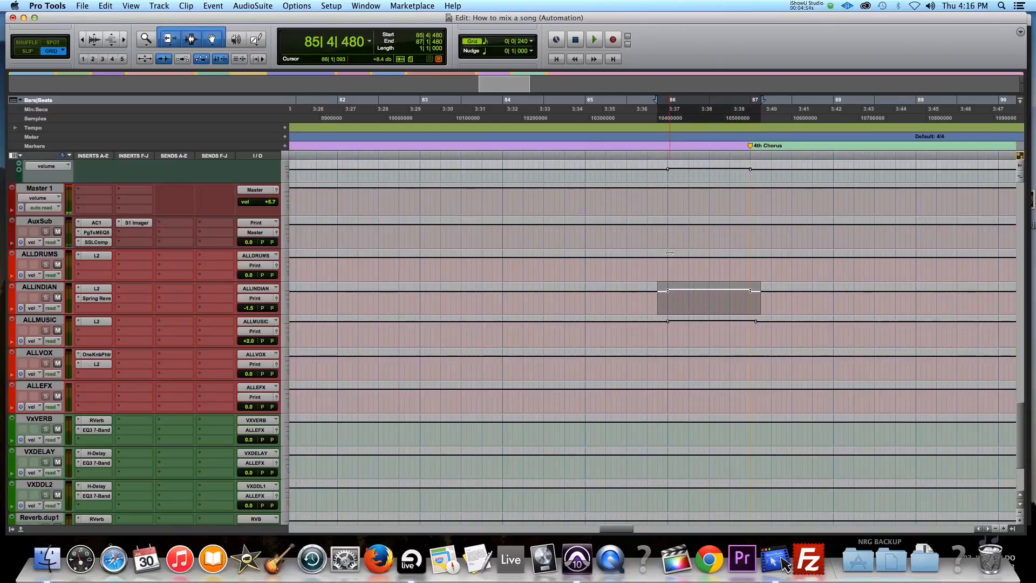
click(657, 294)
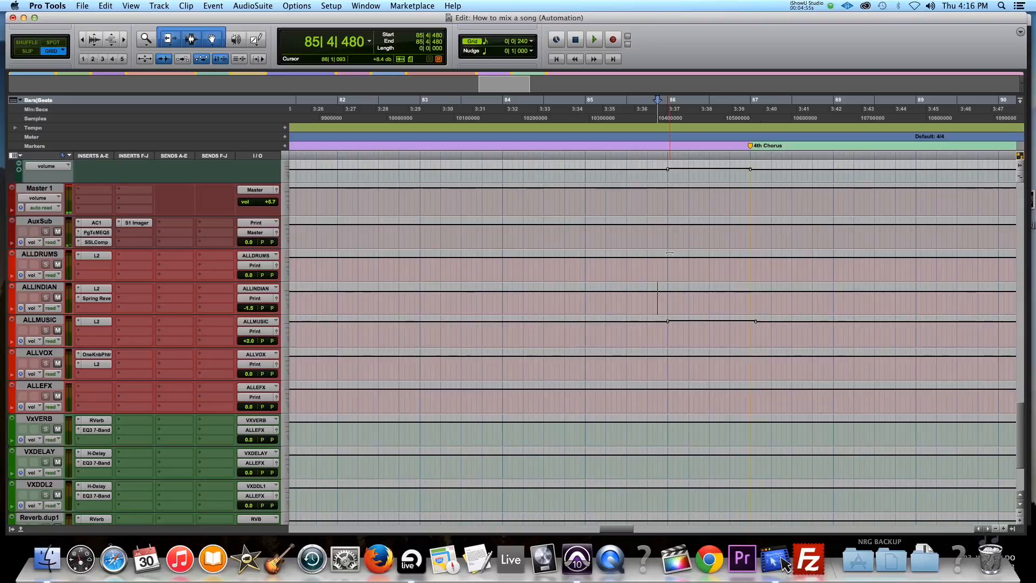
Play the lead-in to the 4th Chorus twice from 85|3|720 to hear it without the ALLINDIAN automation.
click(642, 294)
key(space)
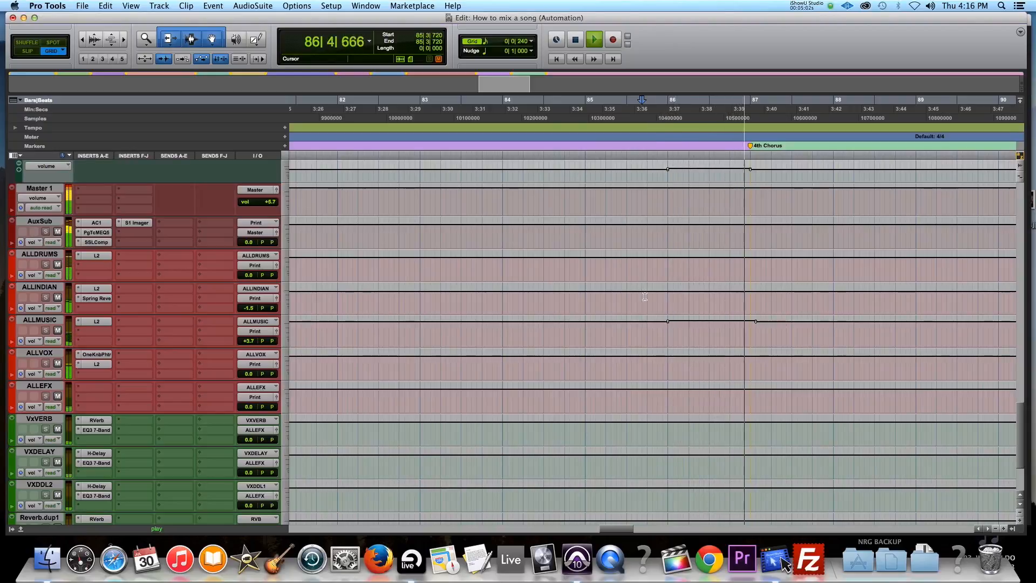
key(space)
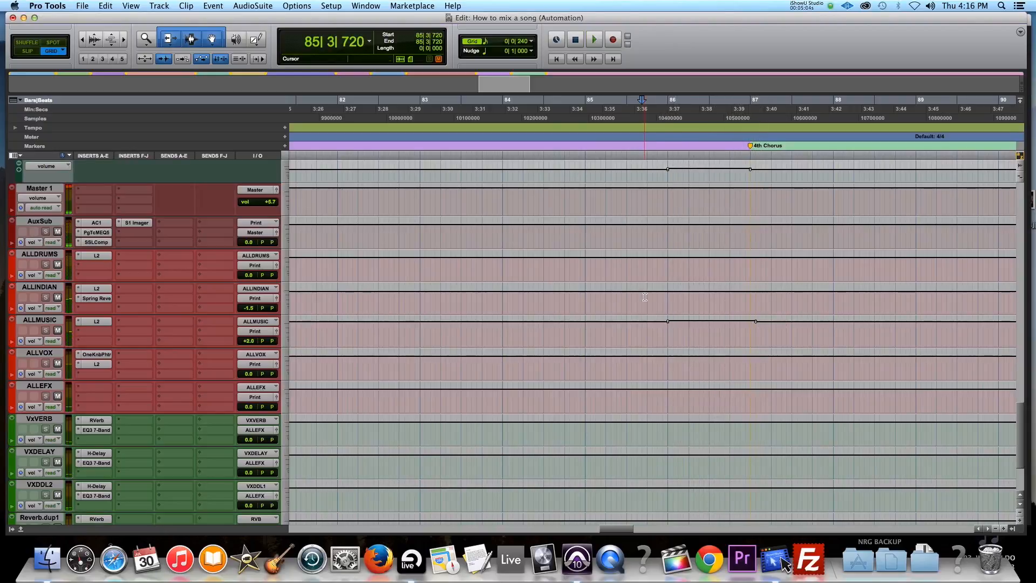
key(space)
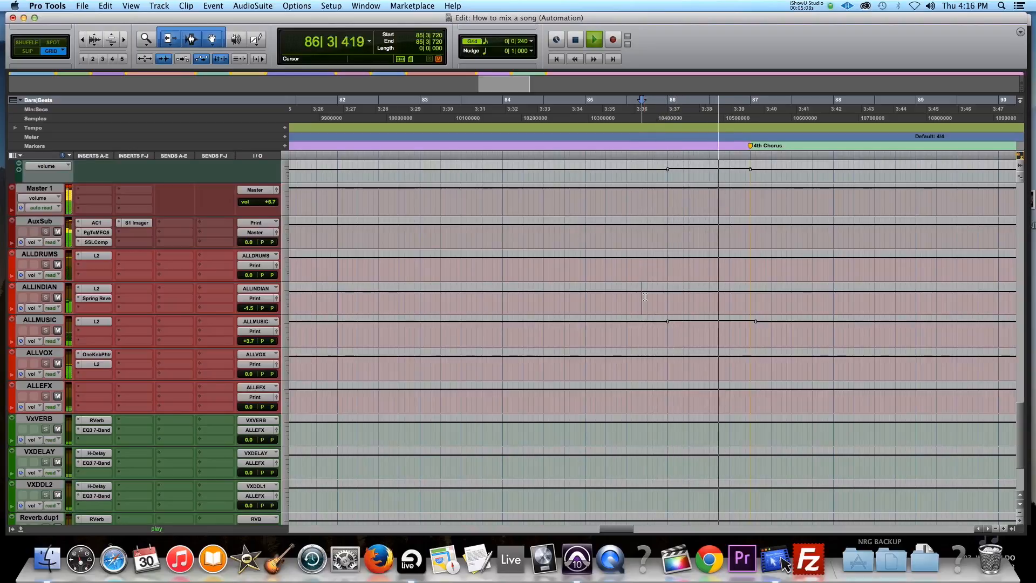
key(space)
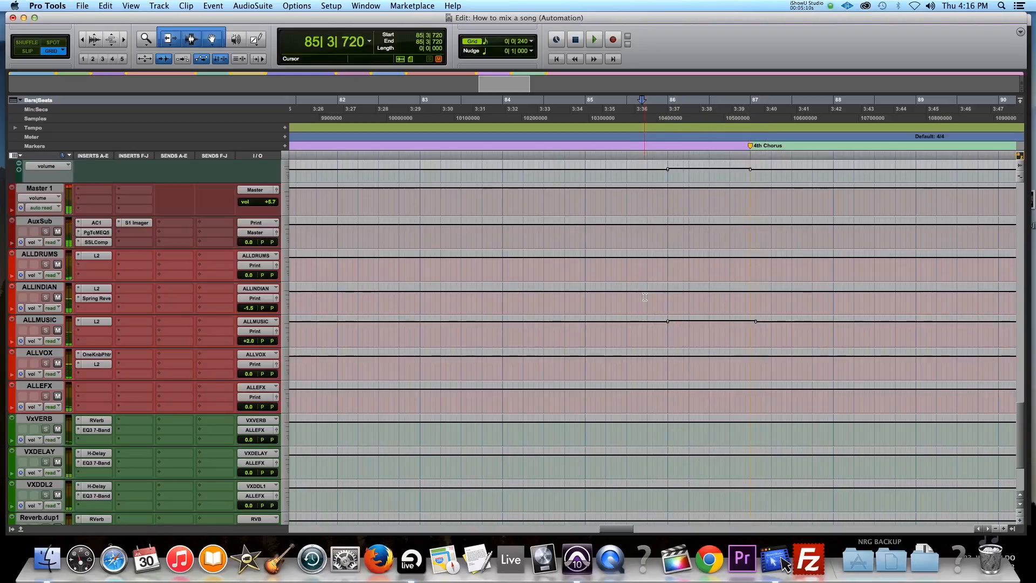
Undo the ALLINDIAN automation deletion and play the lead-in to the 4th Chorus from 85|2|000 with the automation active.
key(super+z)
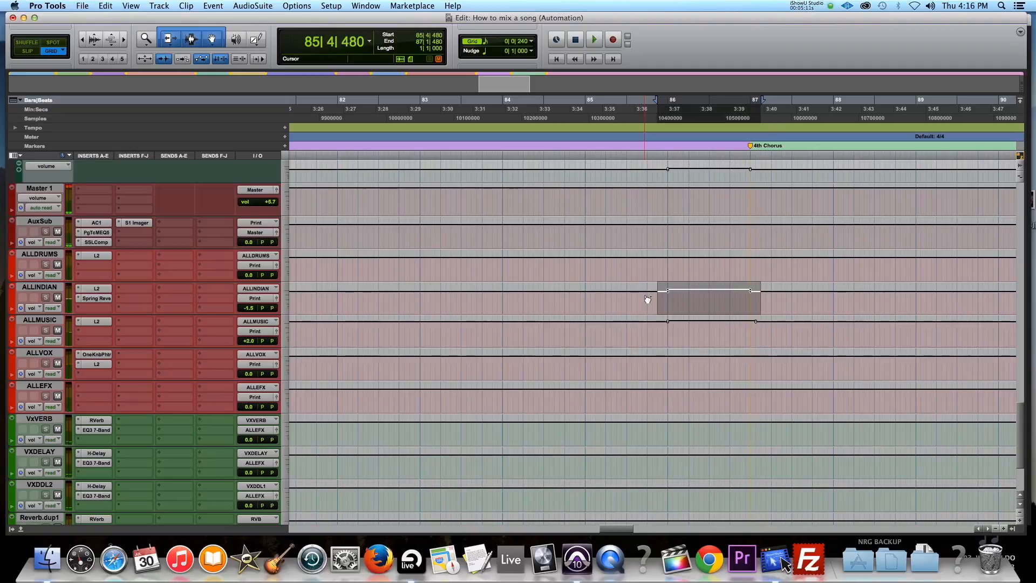
click(607, 294)
key(space)
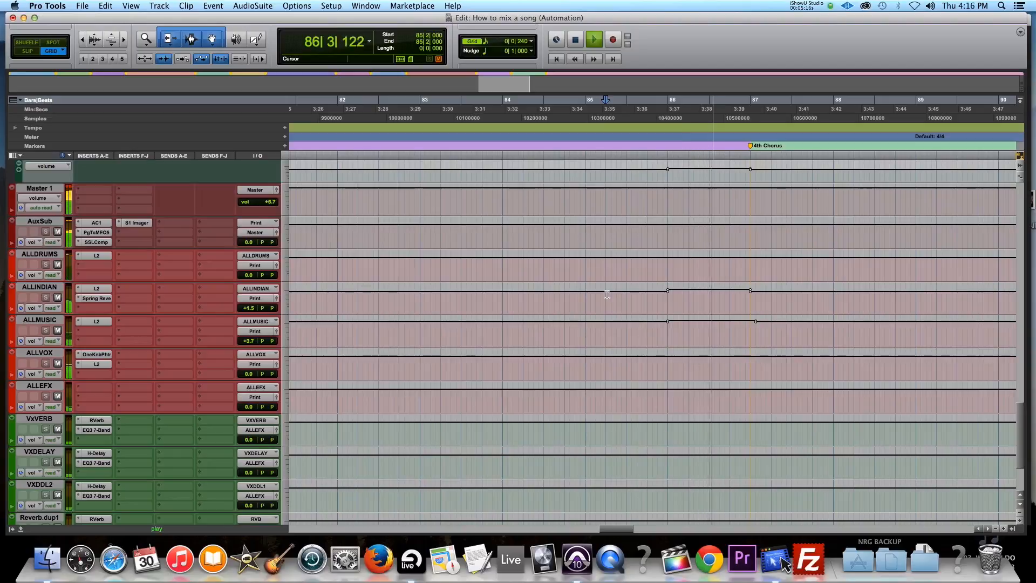
key(space)
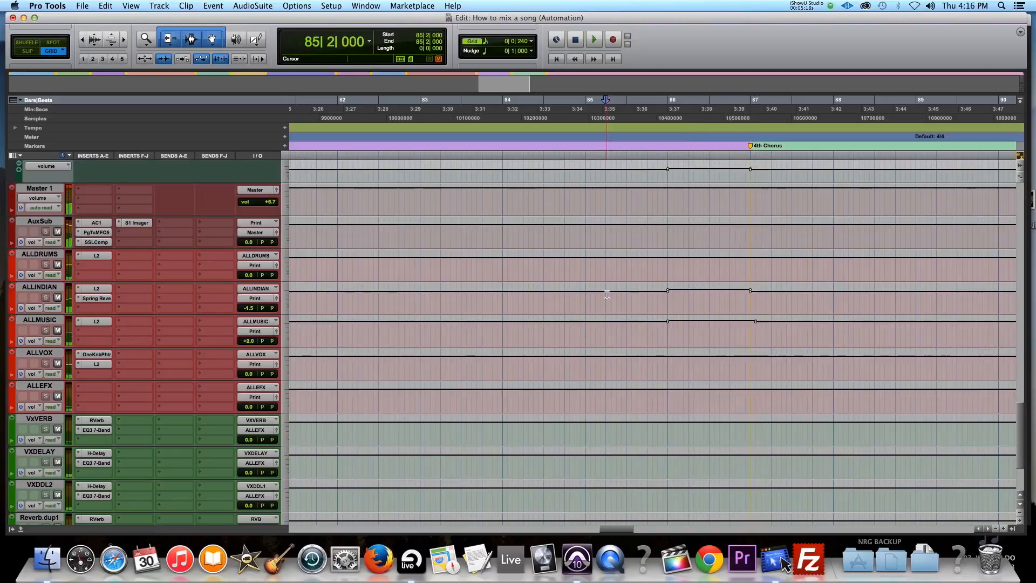